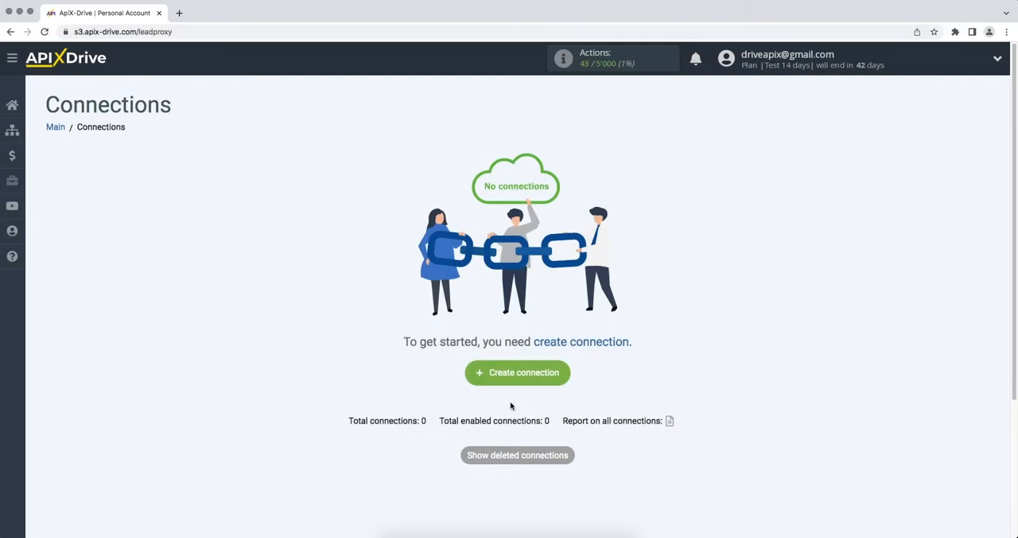
Step: Create a new connection and set Smartsheet as its data source system
click(477, 379)
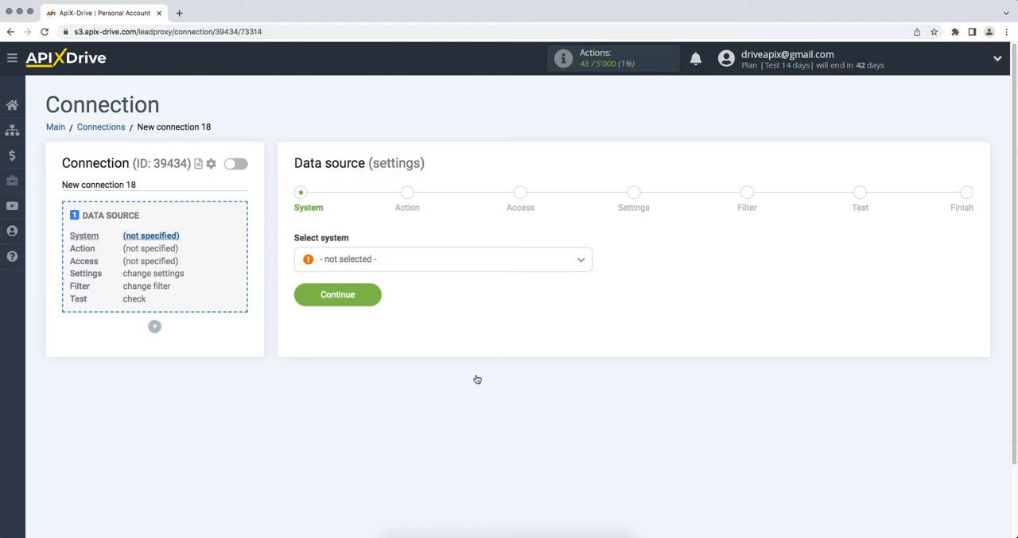
click(496, 268)
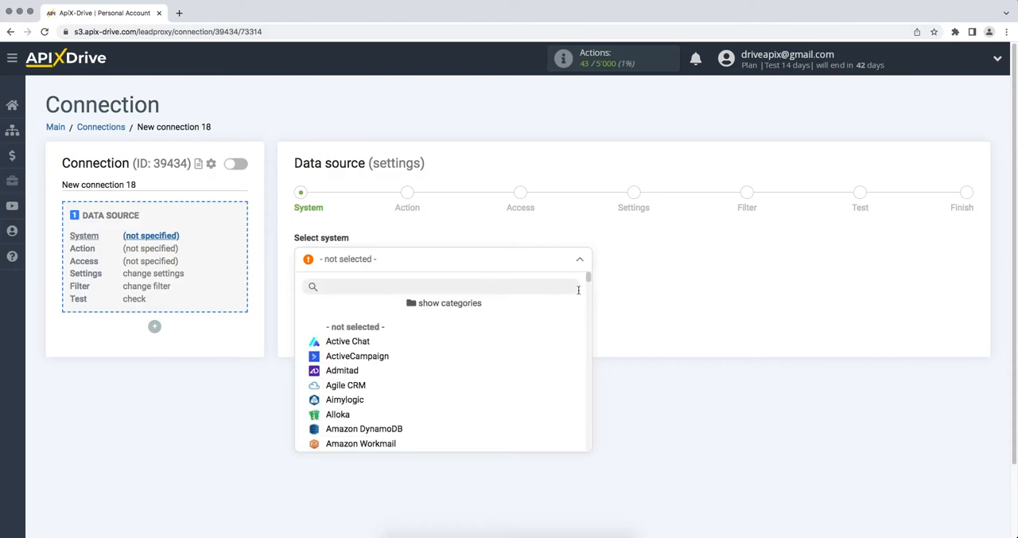
drag(588, 275, 598, 404)
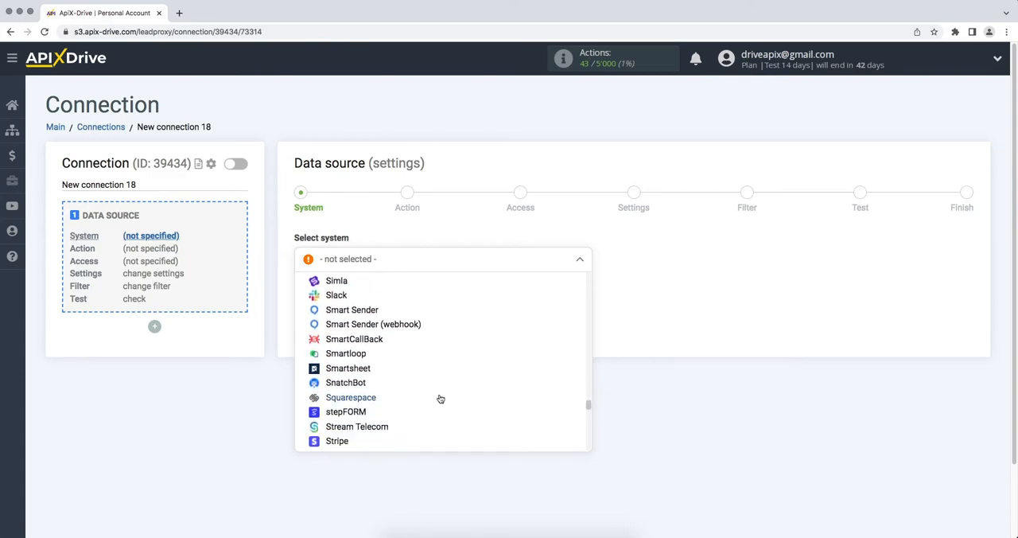
click(338, 368)
click(302, 302)
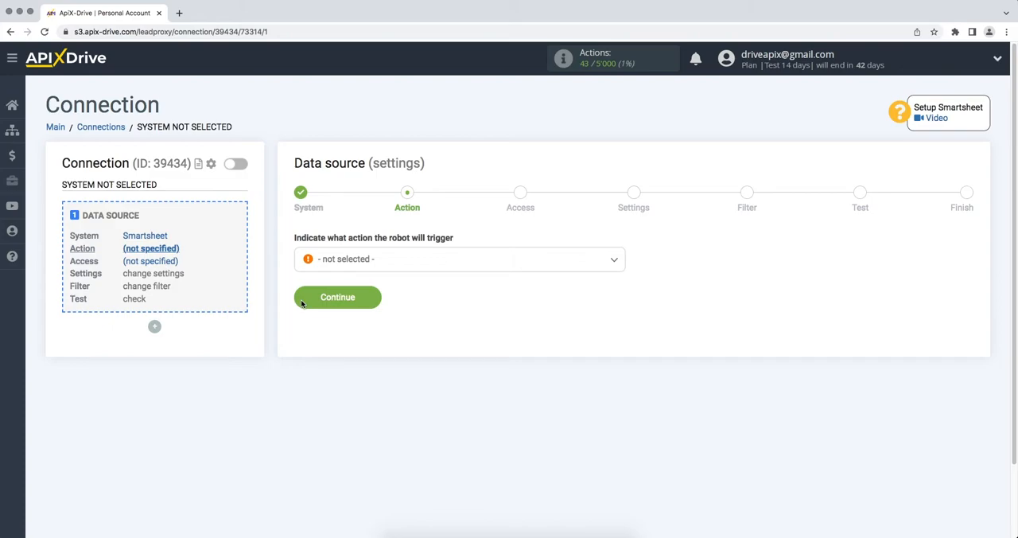
Step: Set the data source's trigger action to Get ROWS (new)
click(357, 265)
click(351, 326)
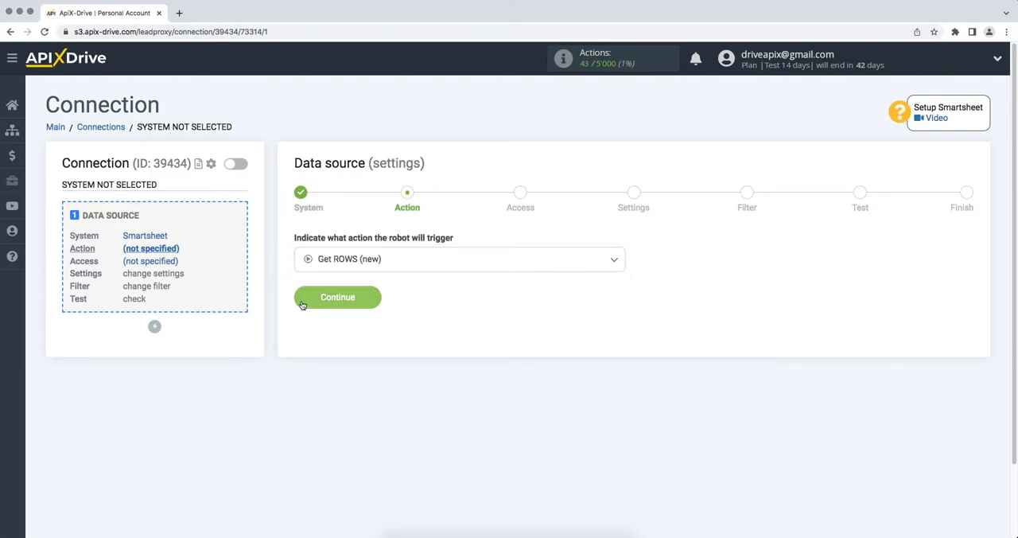
click(302, 305)
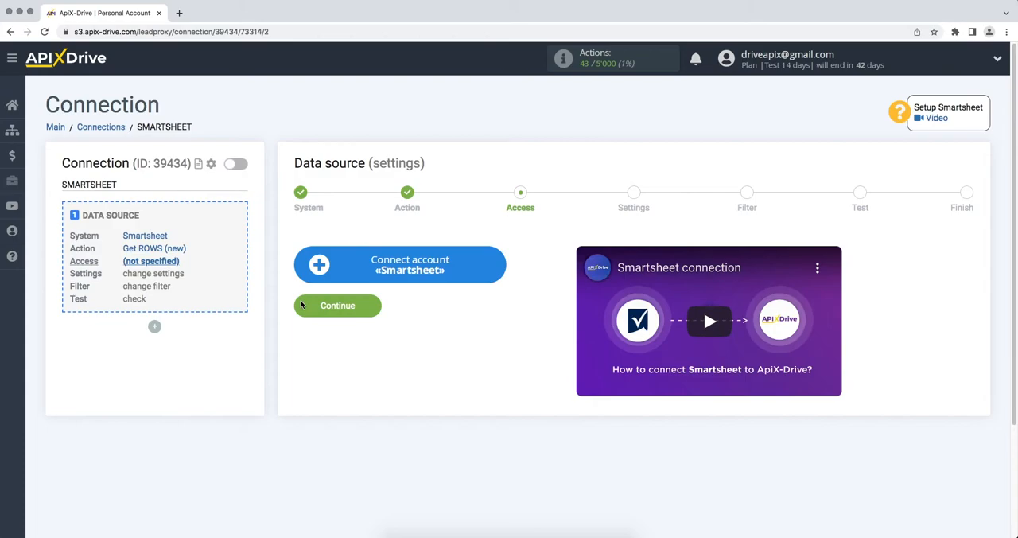
Step: Start connecting a Smartsheet account and sign in with the account e-mail and password
click(310, 280)
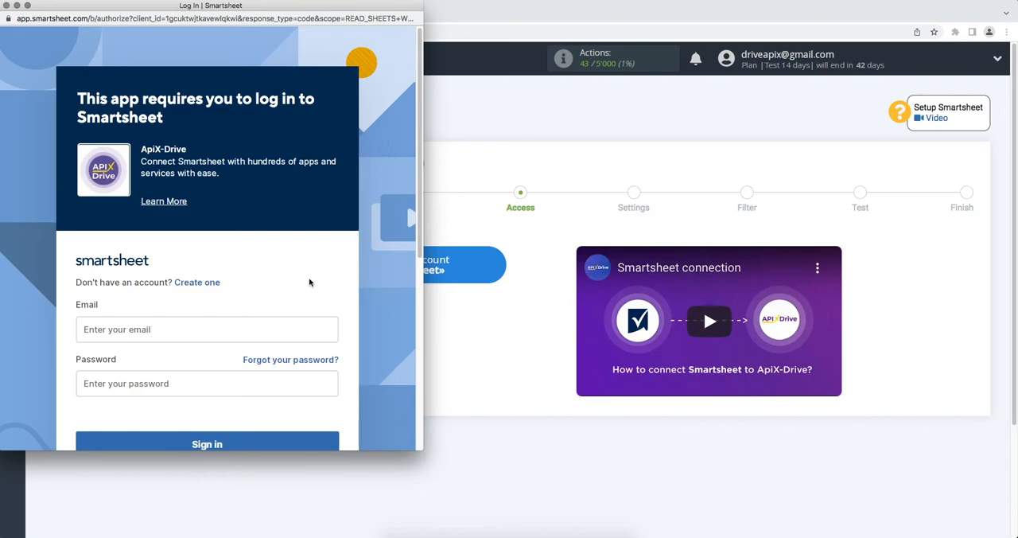
click(255, 327)
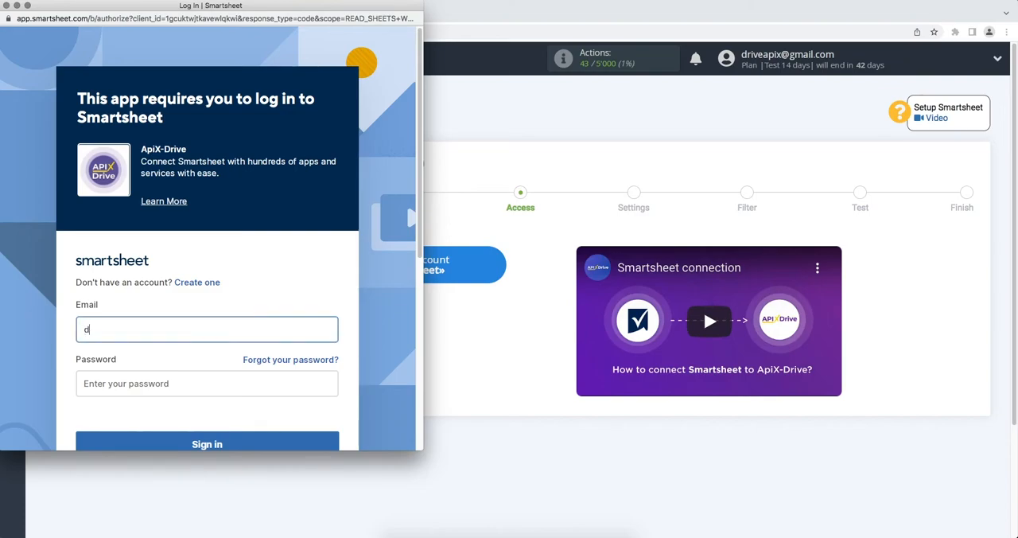
click(256, 382)
text(***)
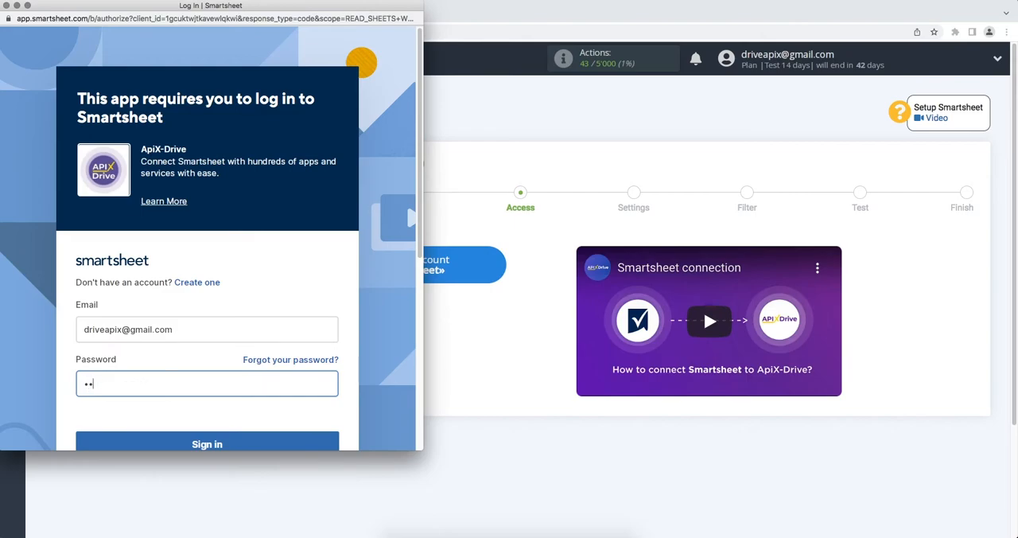
text(*********)
scroll(257, 388, down, 1)
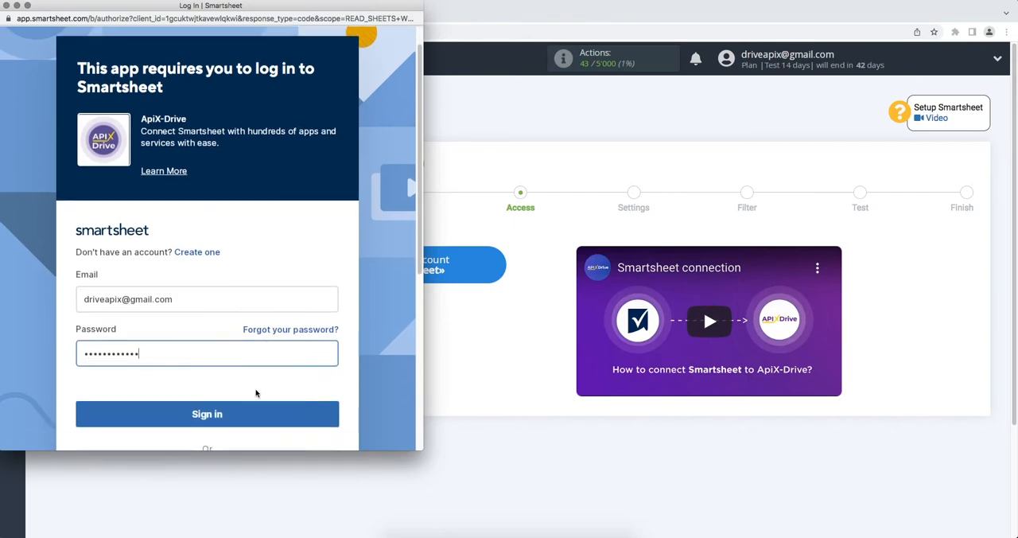
click(251, 427)
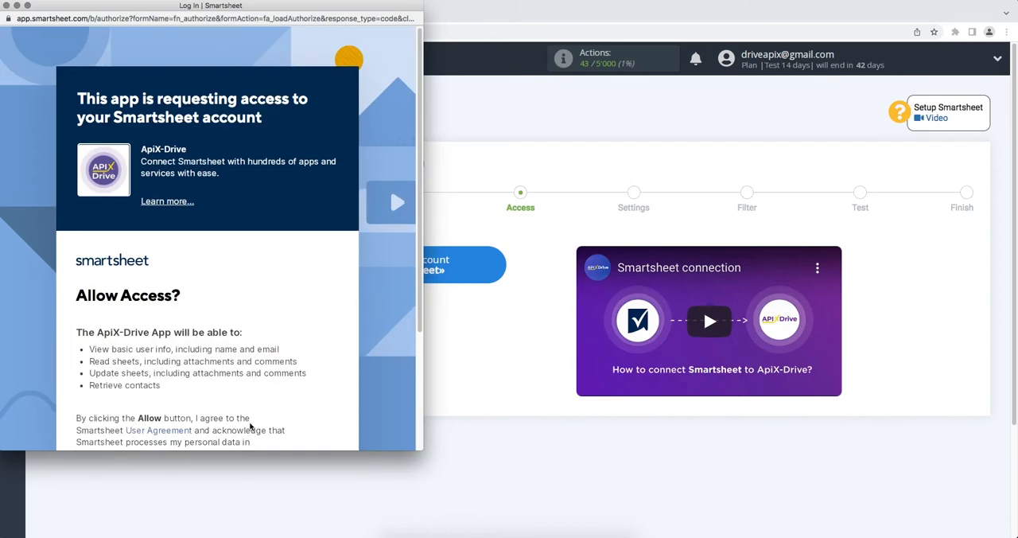
Step: Allow ApiX-Drive access to the Smartsheet account and use the connected login for the data source
scroll(251, 427, down, 3)
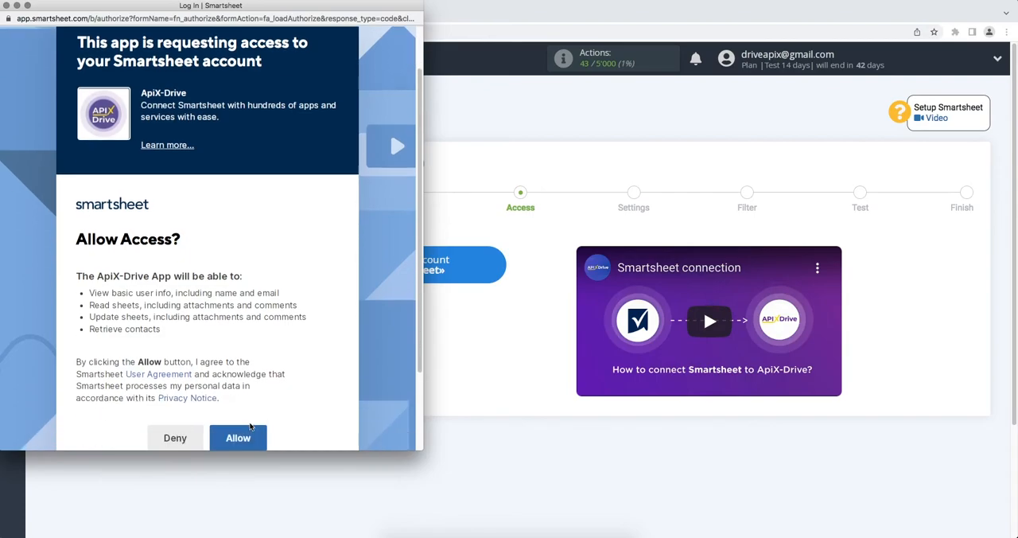
click(248, 437)
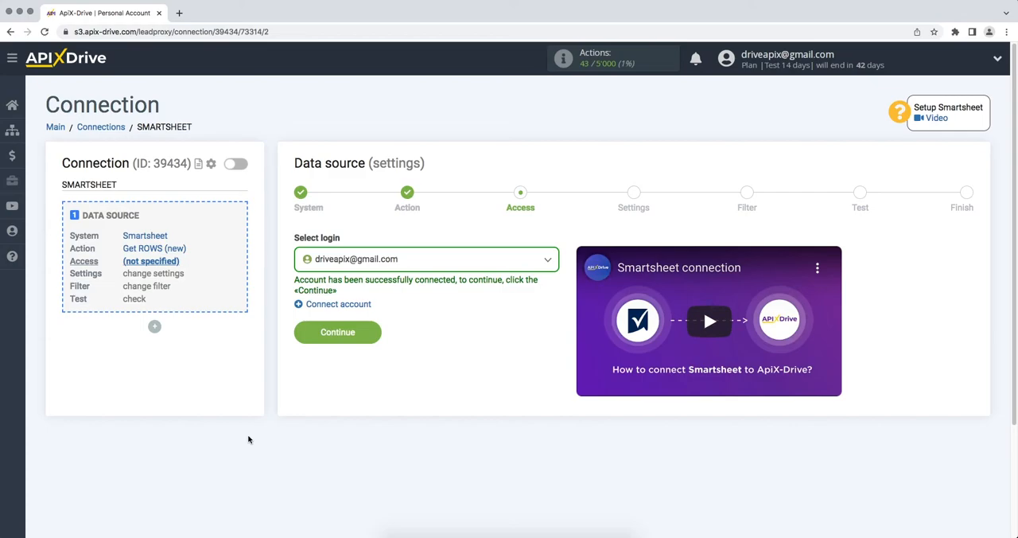
click(354, 267)
click(355, 340)
click(309, 337)
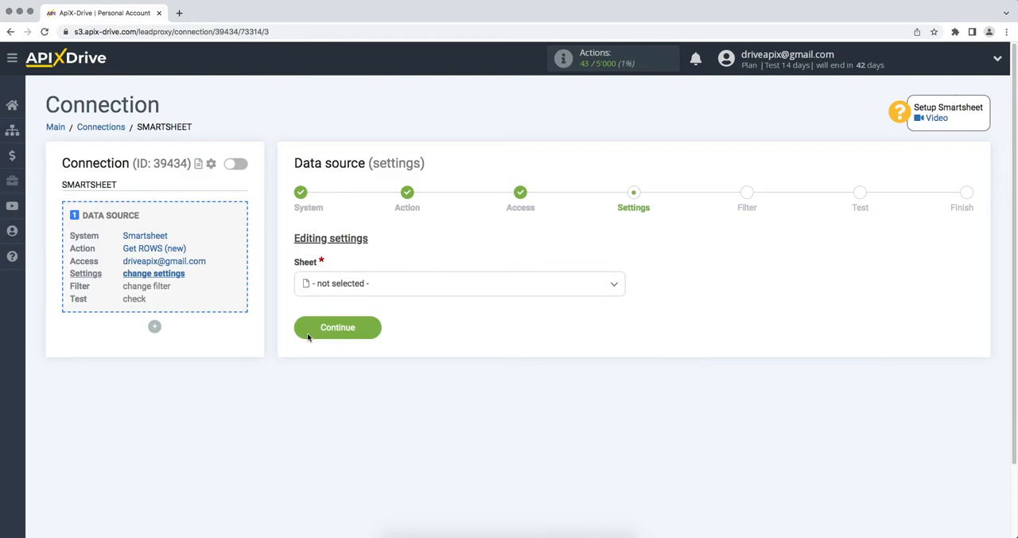
Step: Select ApiX-Drive as the sheet from which the data source takes new rows
click(353, 291)
click(349, 351)
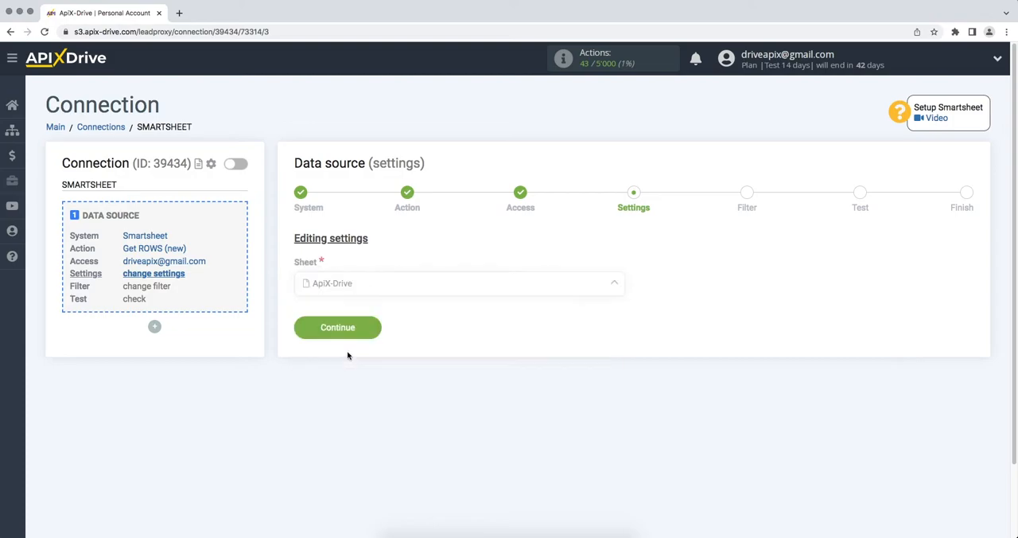
click(334, 328)
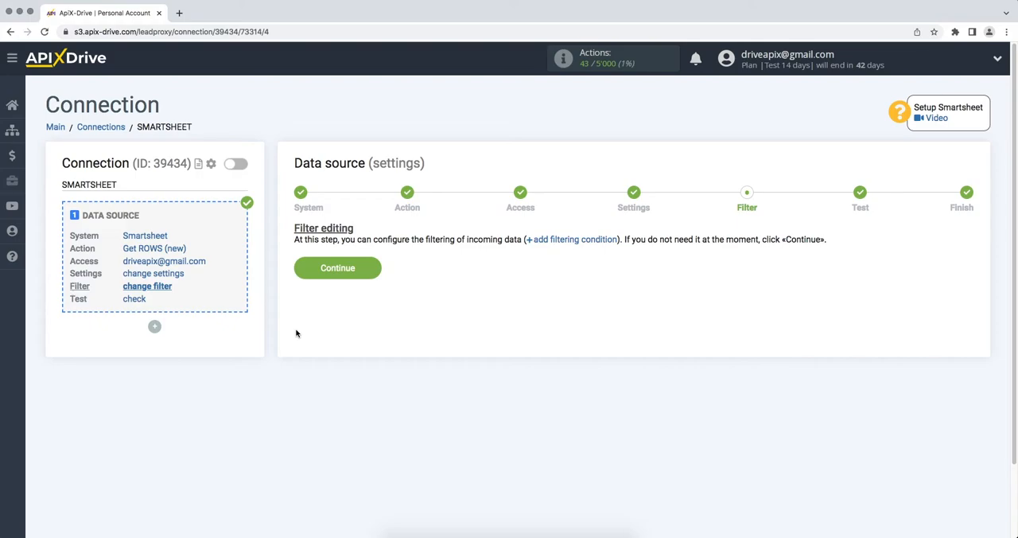
Step: Finish the data source setup without a filter, accepting the test data, and start configuring data receiving
click(302, 264)
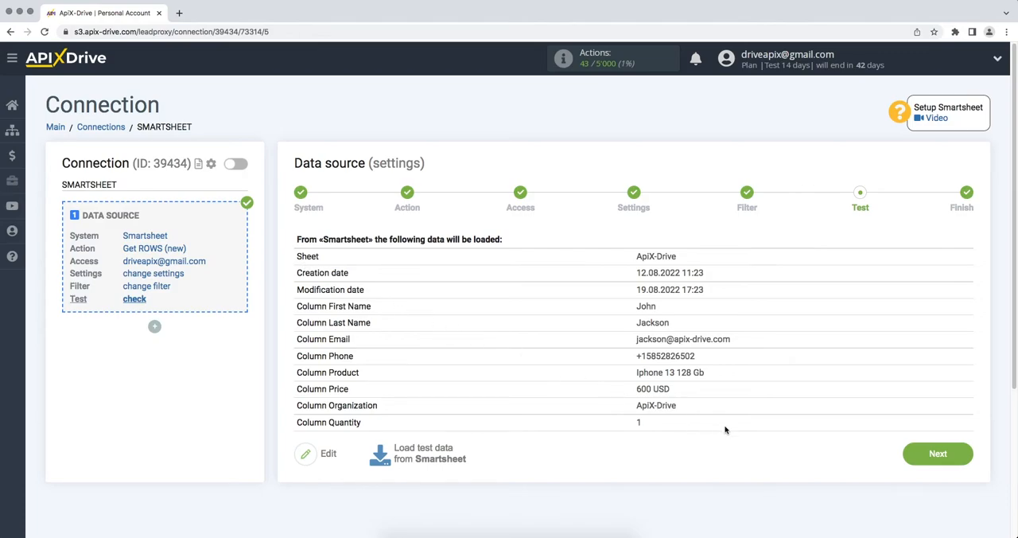
click(905, 459)
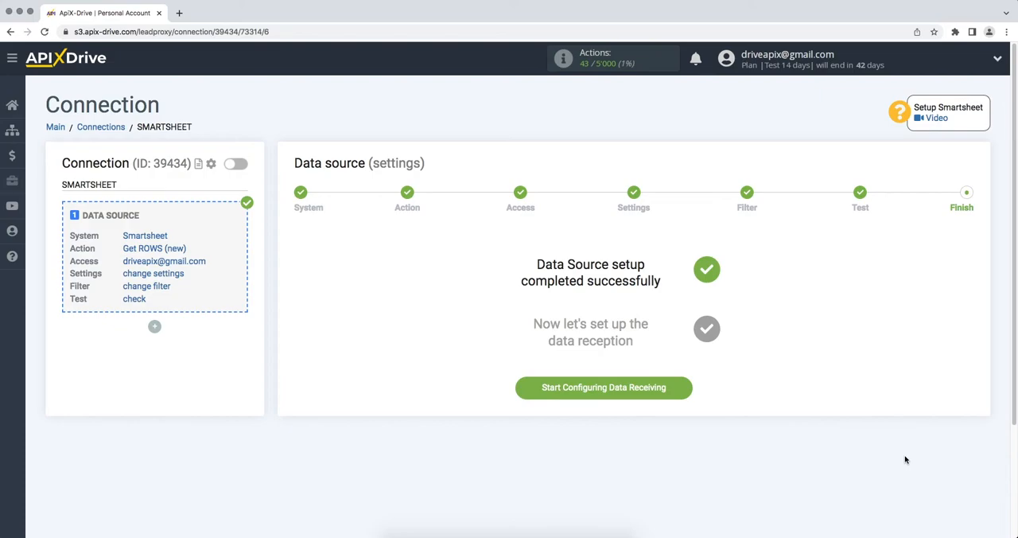
click(629, 388)
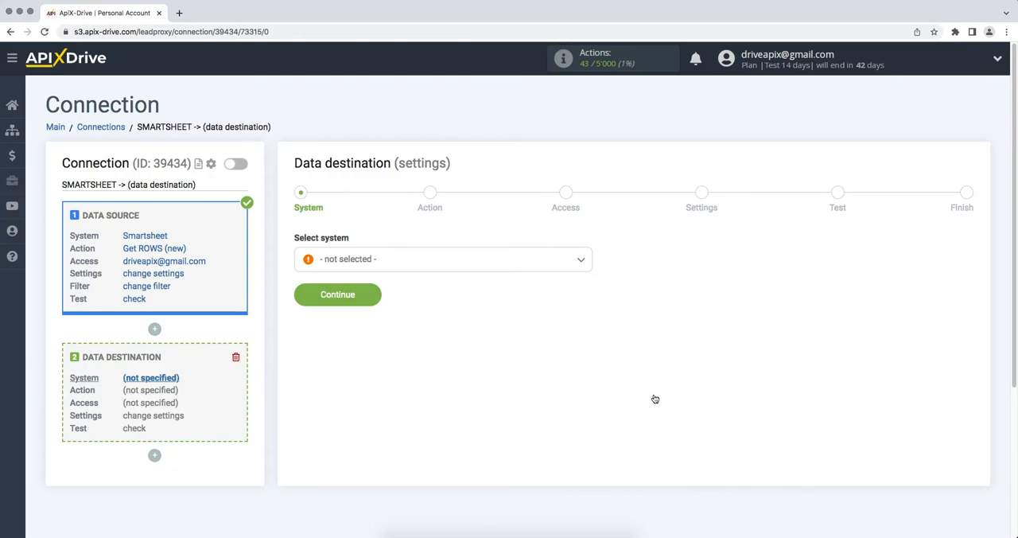
Step: Set Twilio as the data destination system
click(568, 257)
drag(594, 277, 599, 426)
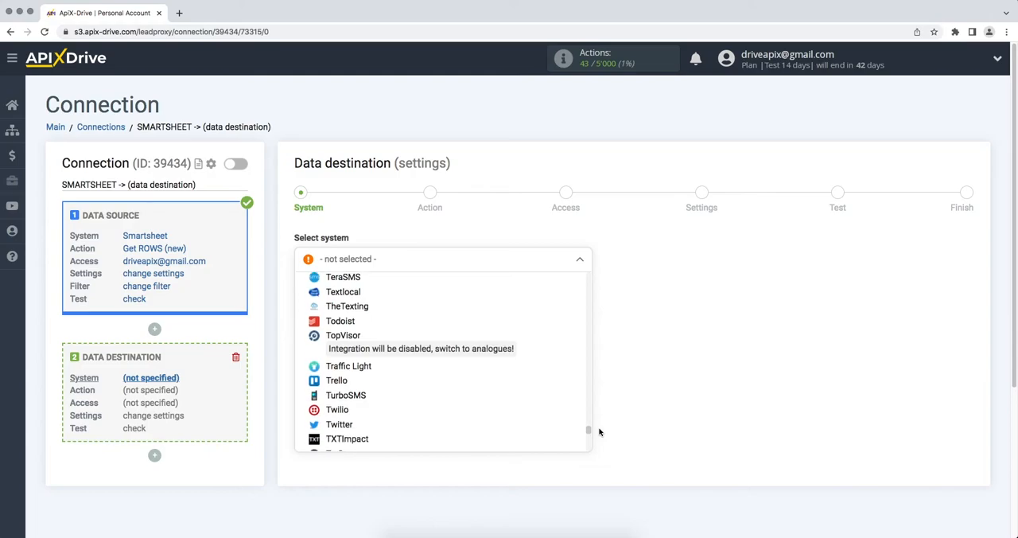
click(359, 411)
click(304, 306)
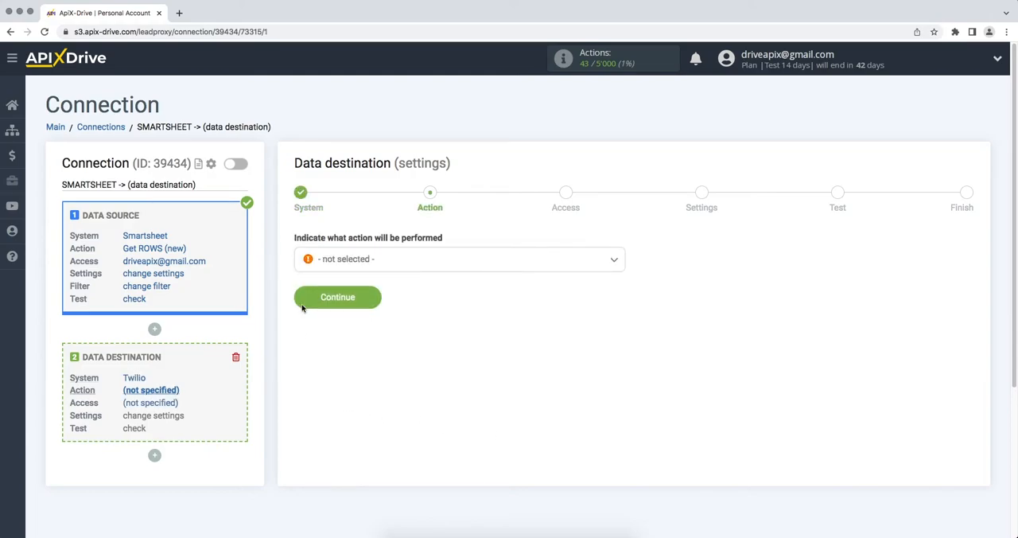
Step: Set the data destination's action to Send SMS
click(353, 260)
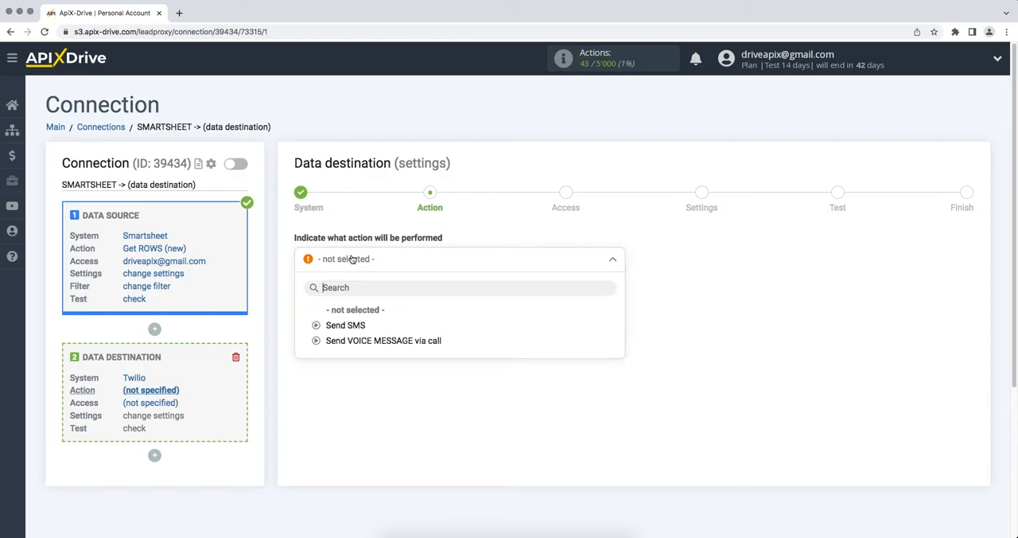
click(337, 324)
click(305, 301)
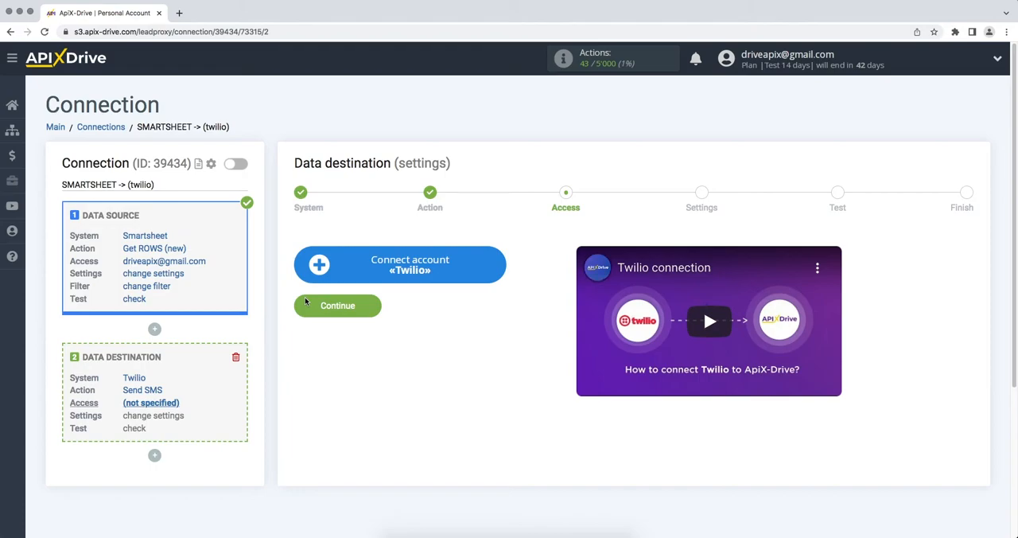
Step: Start connecting a Twilio account and show the live credentials under API keys & tokens in the Twilio console
click(315, 280)
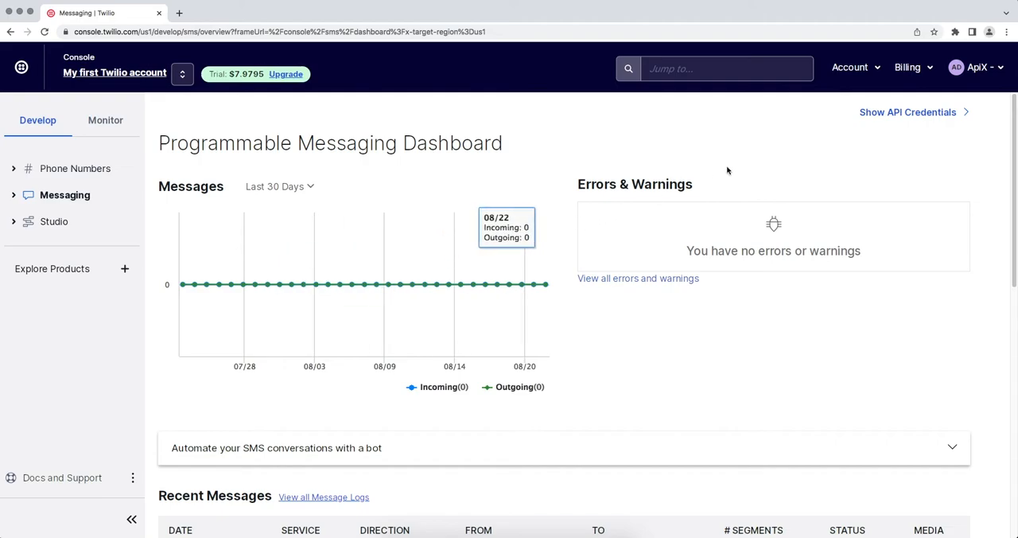
click(837, 70)
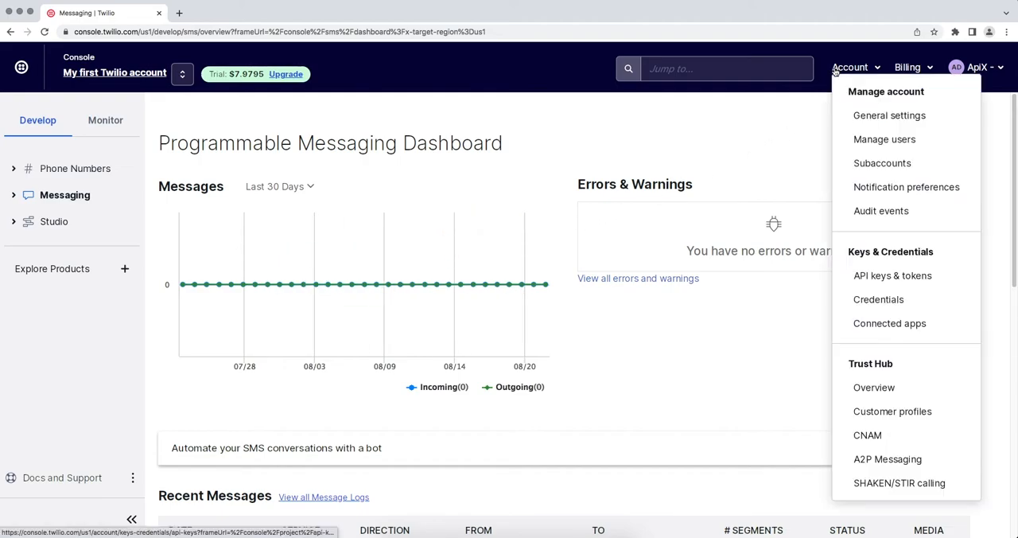
click(887, 276)
scroll(862, 280, down, 2)
scroll(862, 281, down, 2)
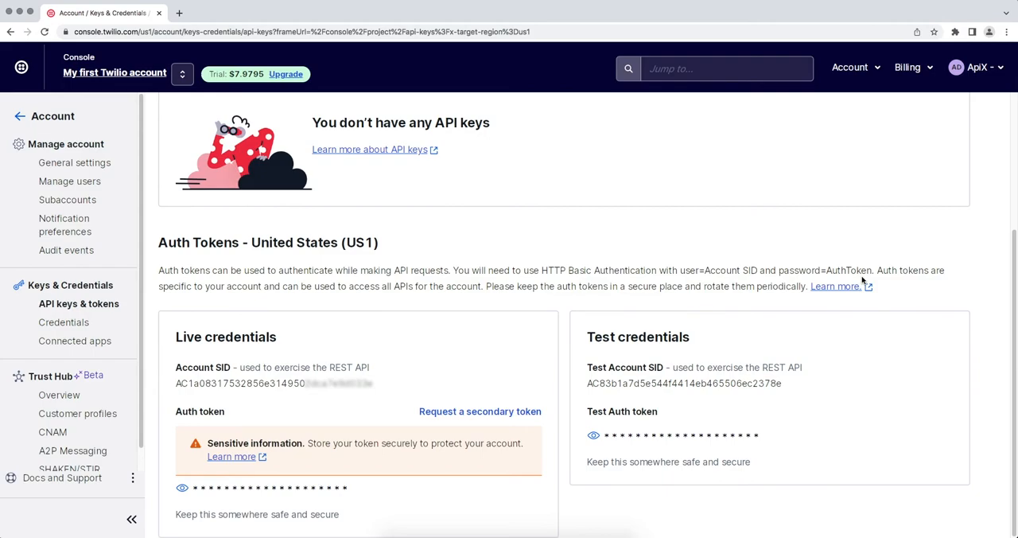
Step: Copy the live Account SID from the Twilio console into the SID field of the ApiX-Drive connection setup
drag(373, 383, 175, 383)
right_click(188, 382)
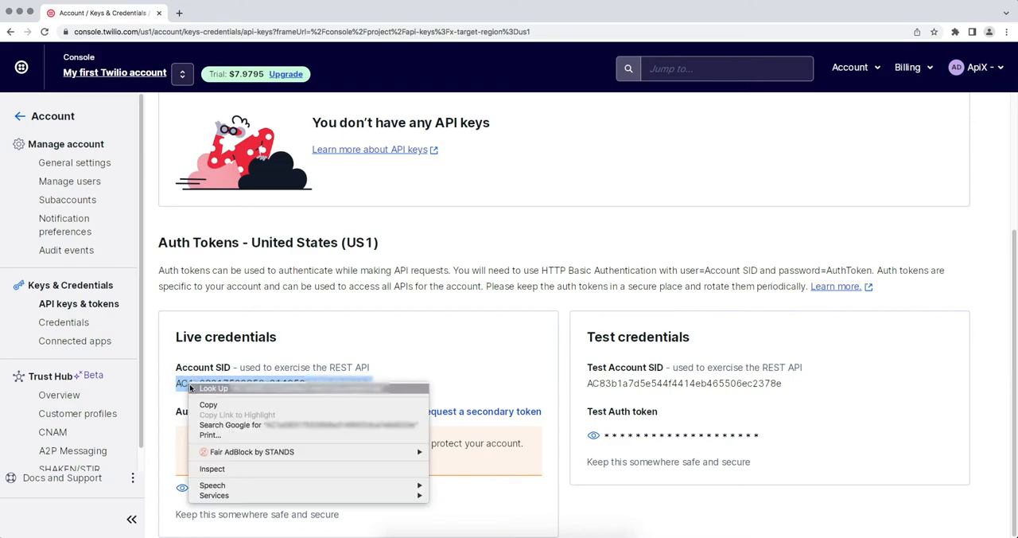
click(206, 405)
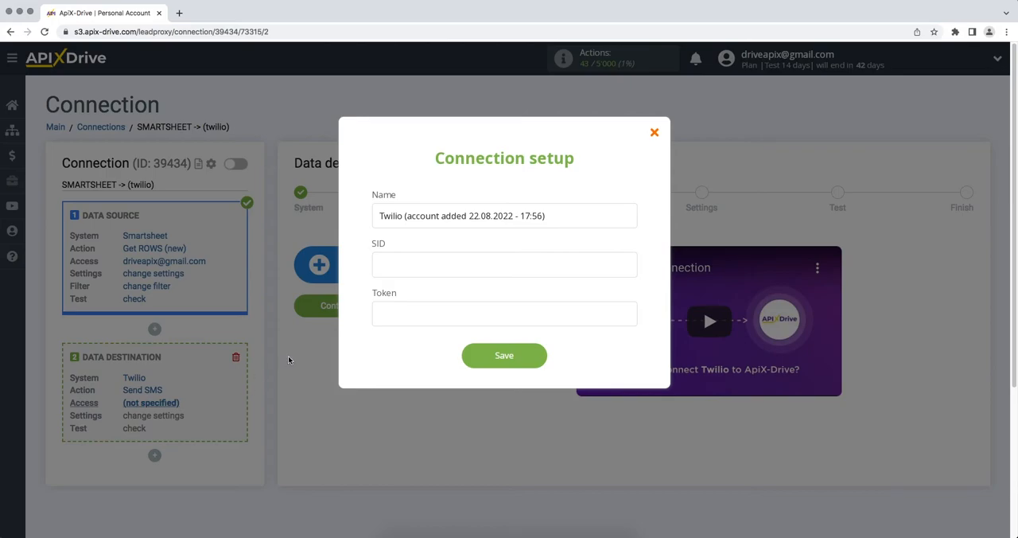
right_click(403, 269)
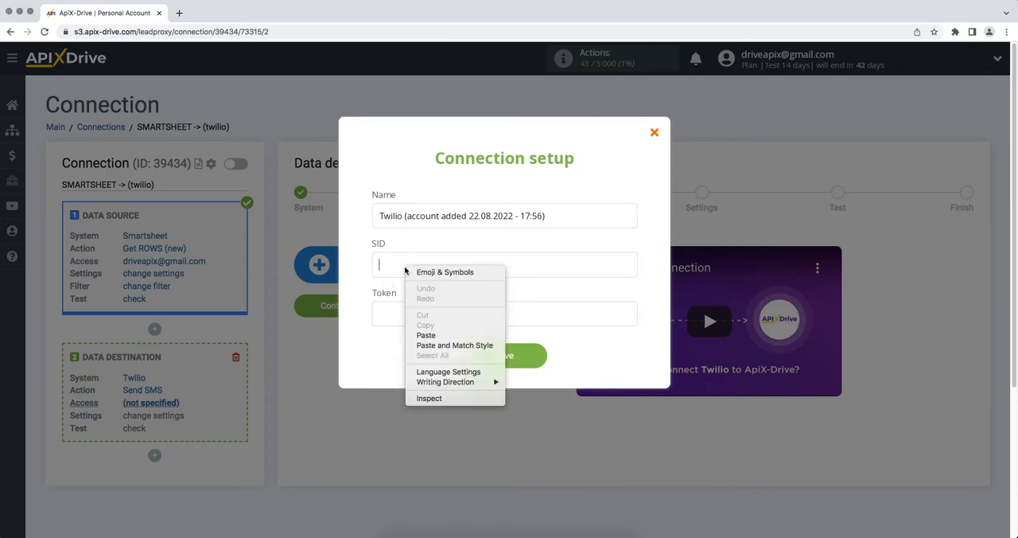
click(426, 335)
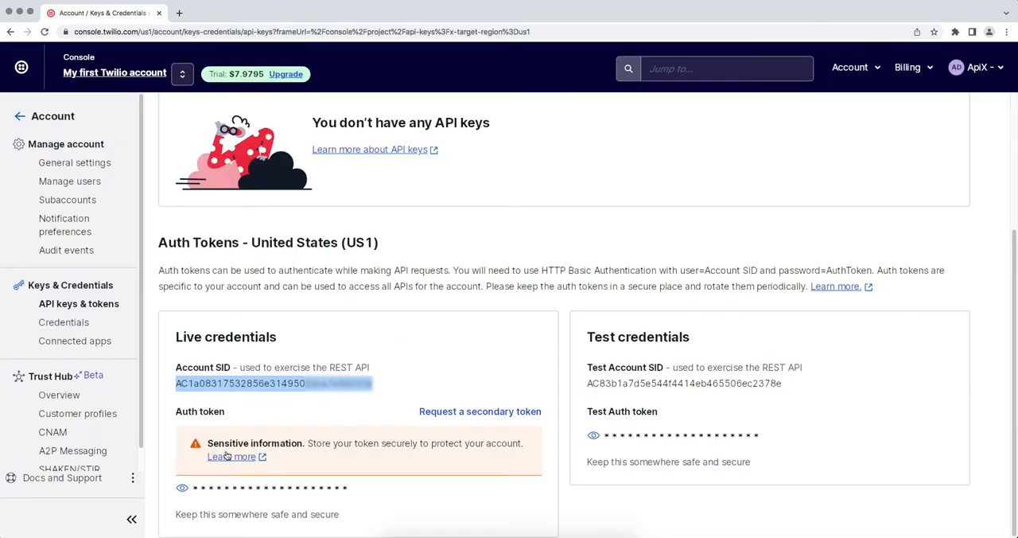
Step: Reveal the live auth token in the Twilio console, copy it into the connection setup's Token field and save the account
click(182, 487)
drag(190, 487, 373, 492)
right_click(360, 490)
click(398, 436)
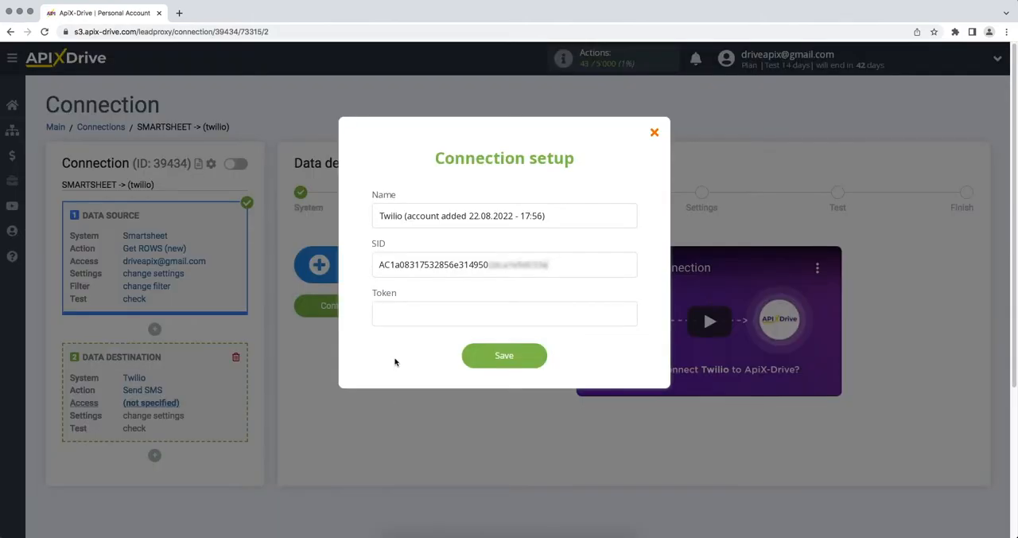
right_click(396, 321)
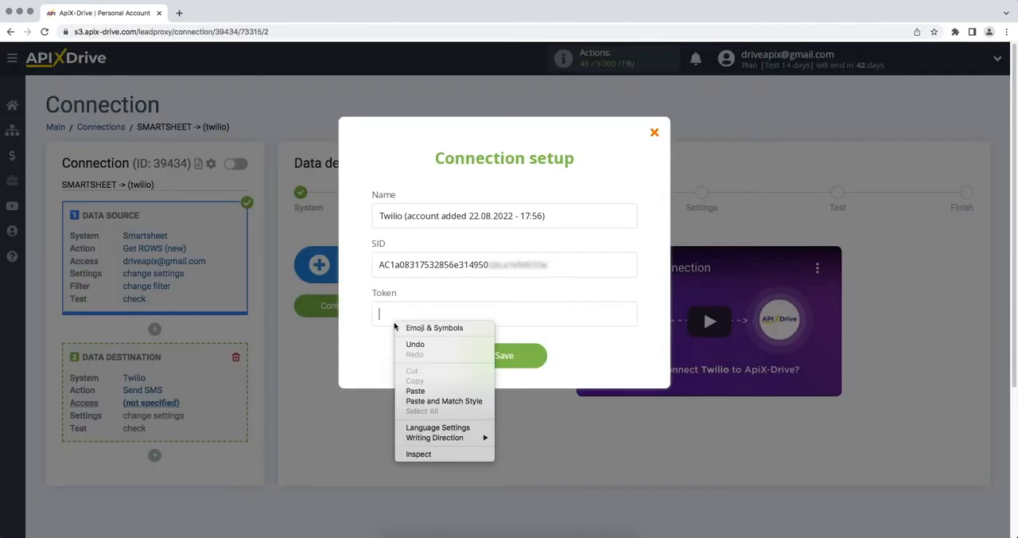
click(410, 391)
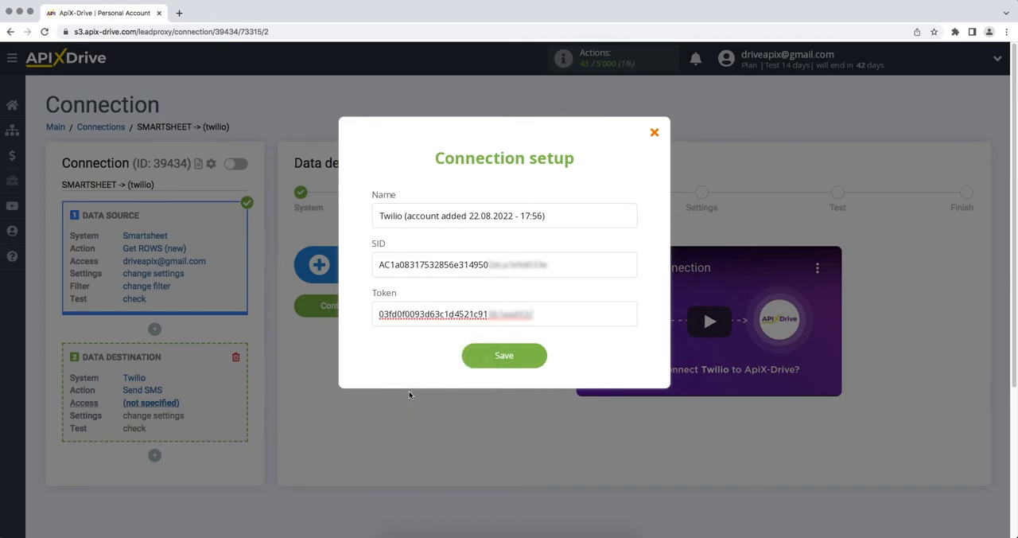
click(477, 355)
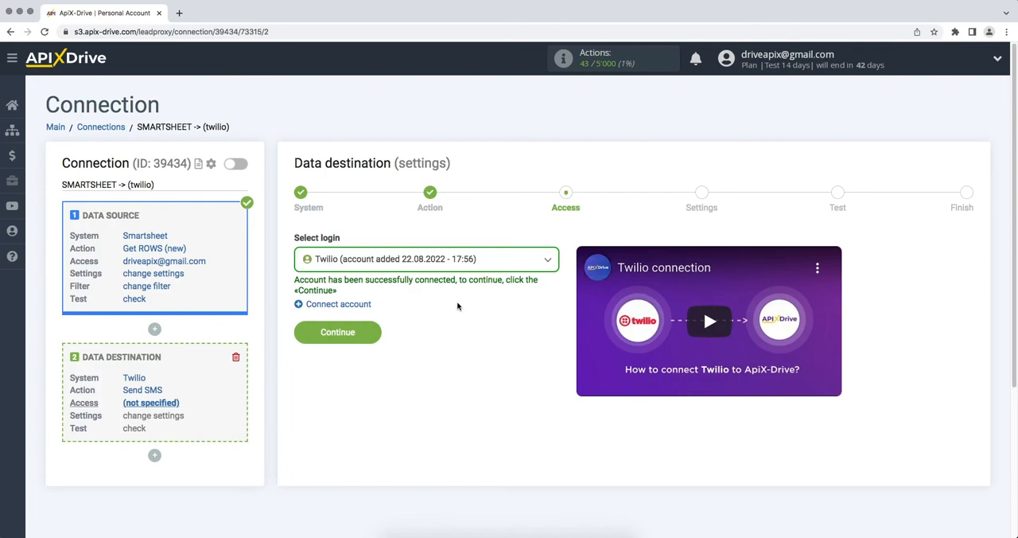
Step: Use the newly connected Twilio account as the data destination's login and continue to its settings
click(448, 266)
click(434, 345)
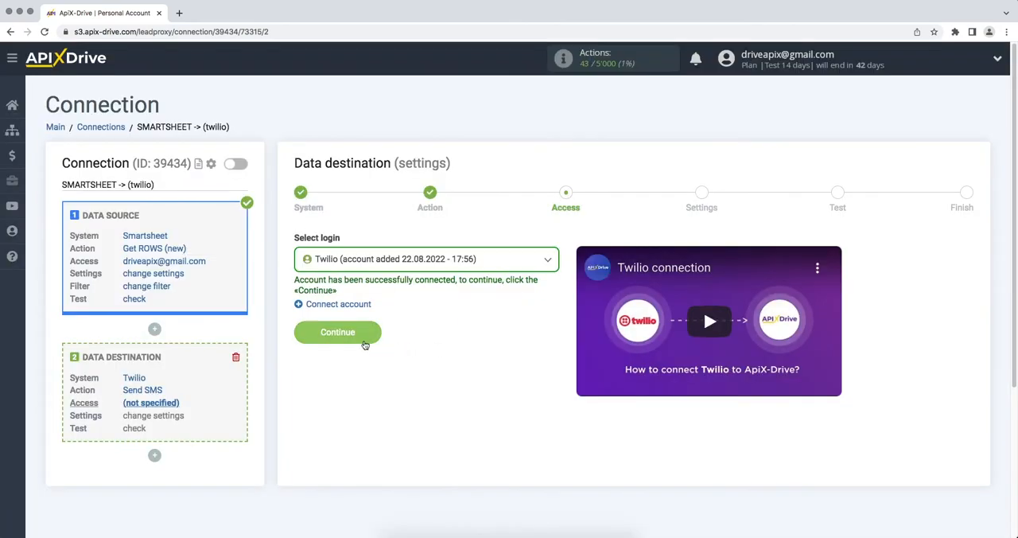
click(298, 335)
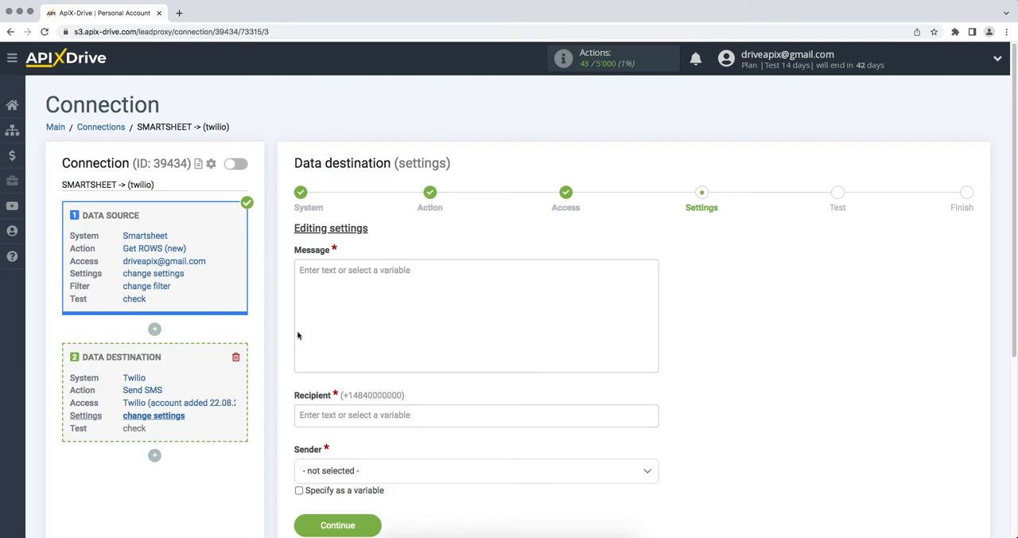
Step: Begin the SMS message with "Hello," followed by the Smartsheet Column First Name and Column Last Name variables
click(313, 312)
scroll(336, 284, down, 3)
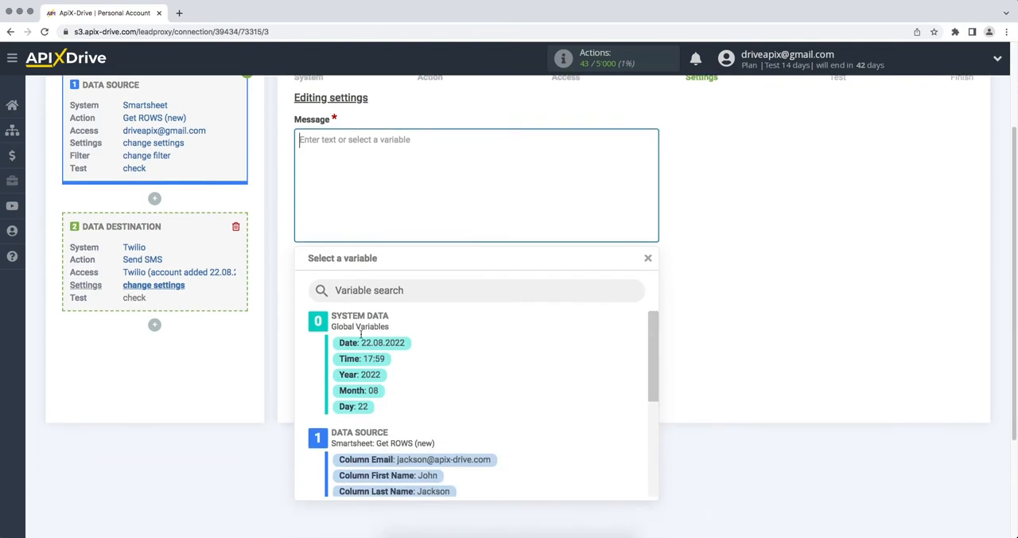
click(409, 475)
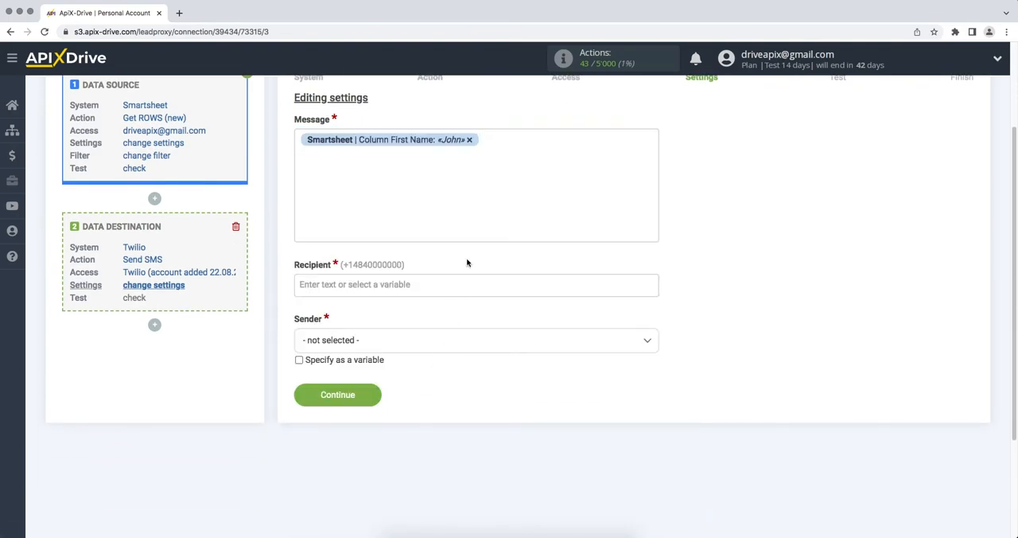
click(503, 135)
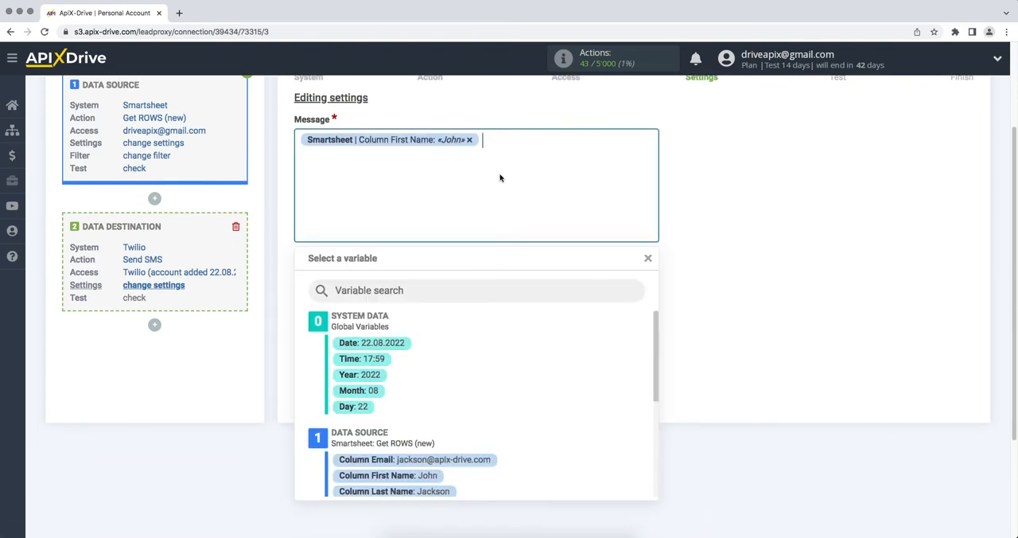
click(443, 492)
click(302, 147)
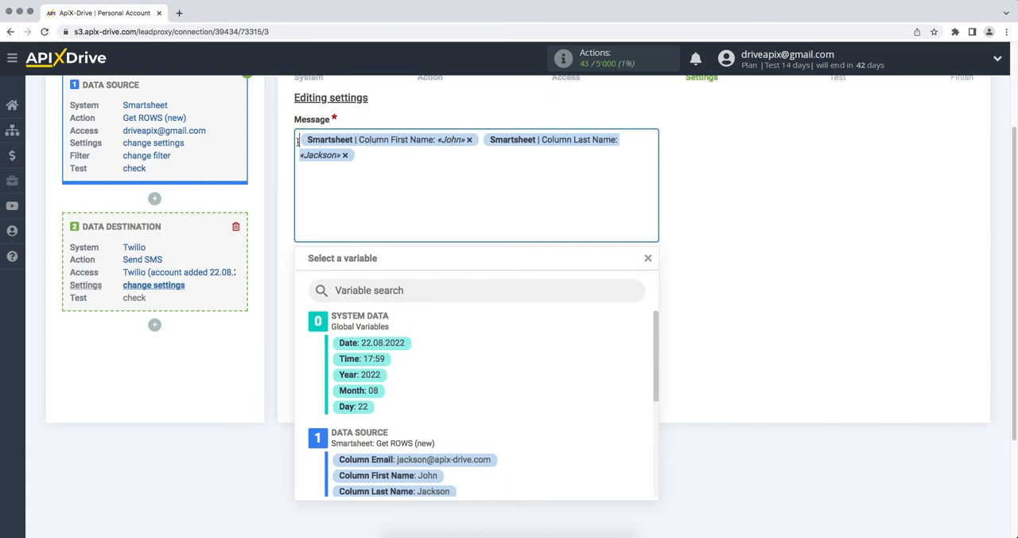
text(Hello,)
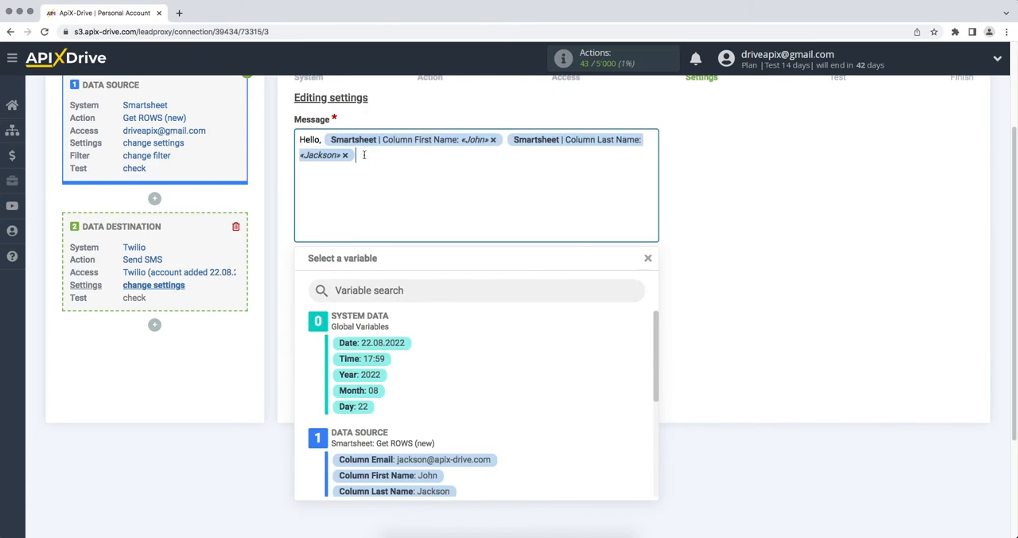
Step: Add a second line to the message reading "Thank you for your interest, we will contact you soon!"
key(Return)
text(Thank you for your interest)
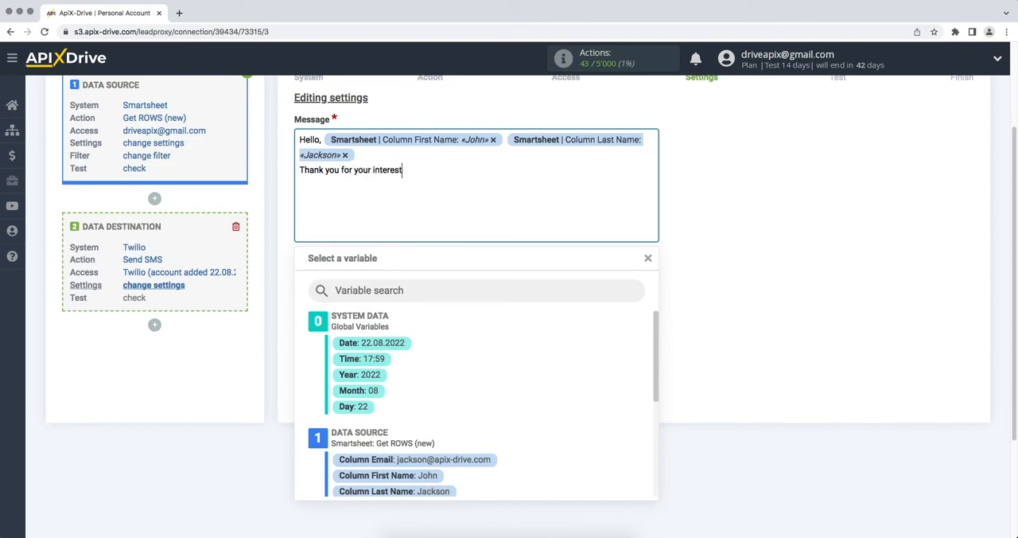
text(, we will contact you soon!)
click(708, 213)
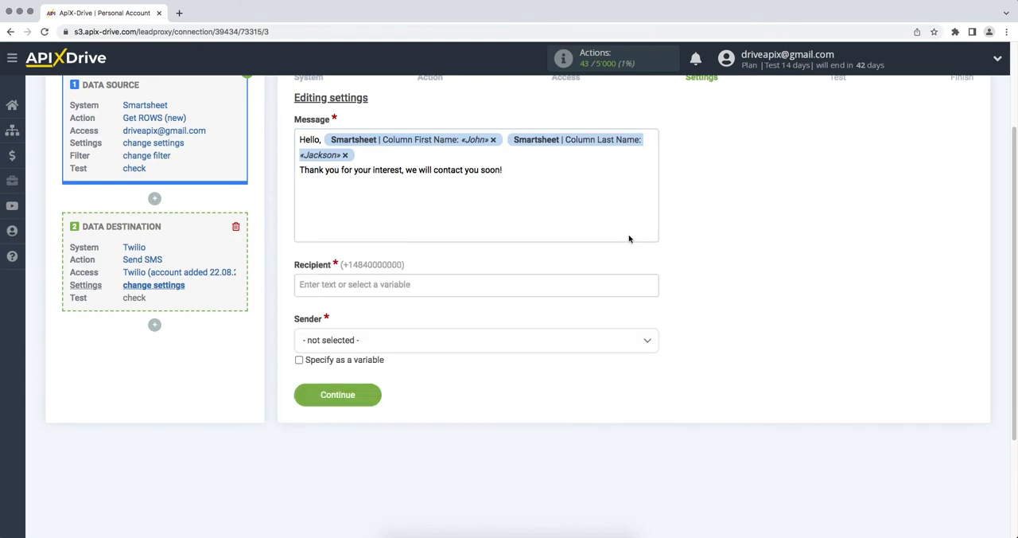
Step: Use the Smartsheet Column Phone variable as the recipient, select the Twilio phone number as the sender and continue to the test stage
click(508, 285)
drag(649, 274, 654, 325)
click(451, 327)
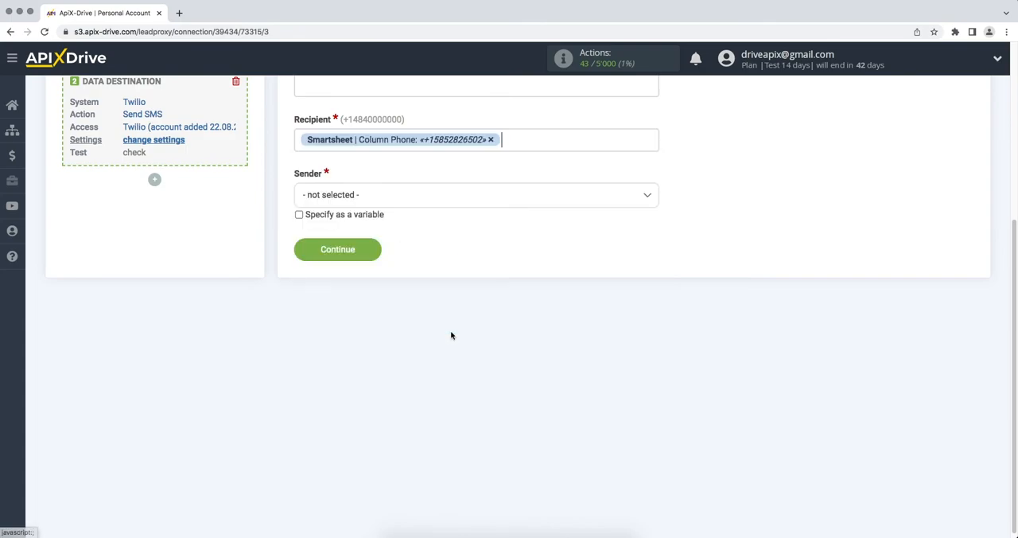
click(381, 204)
click(356, 261)
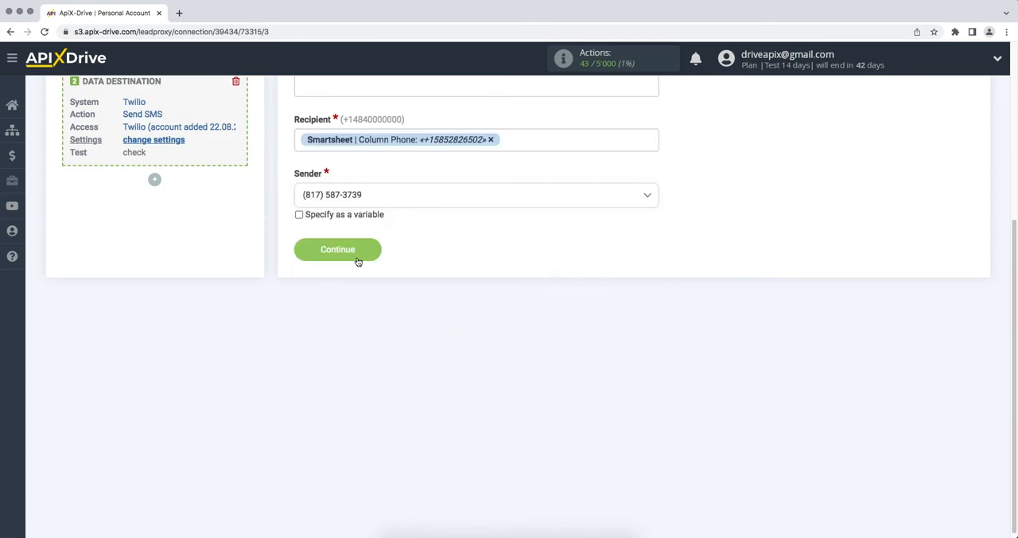
click(356, 259)
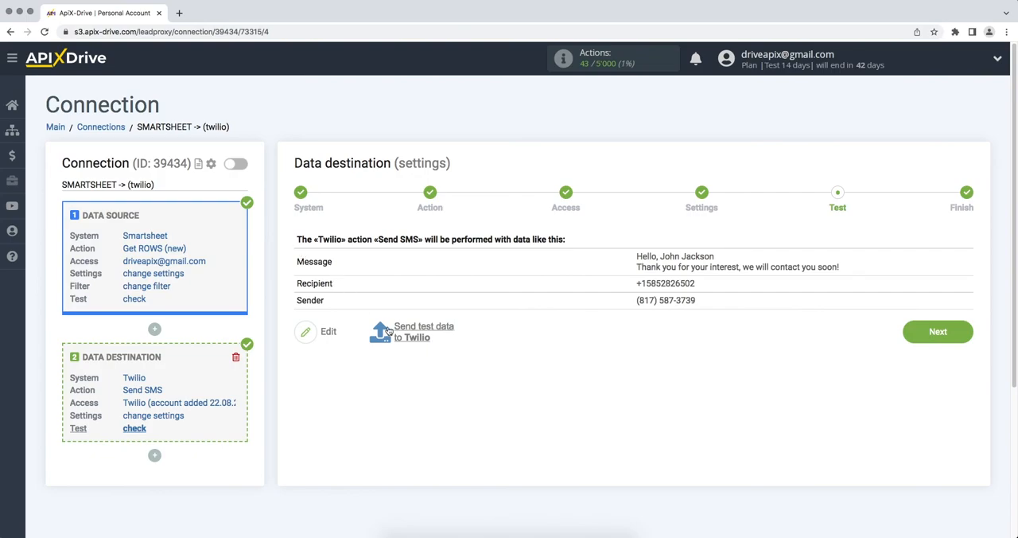
Step: Send the test data to Twilio and open the sent SMS in the Twilio console's Programmable Messaging Logs
click(382, 332)
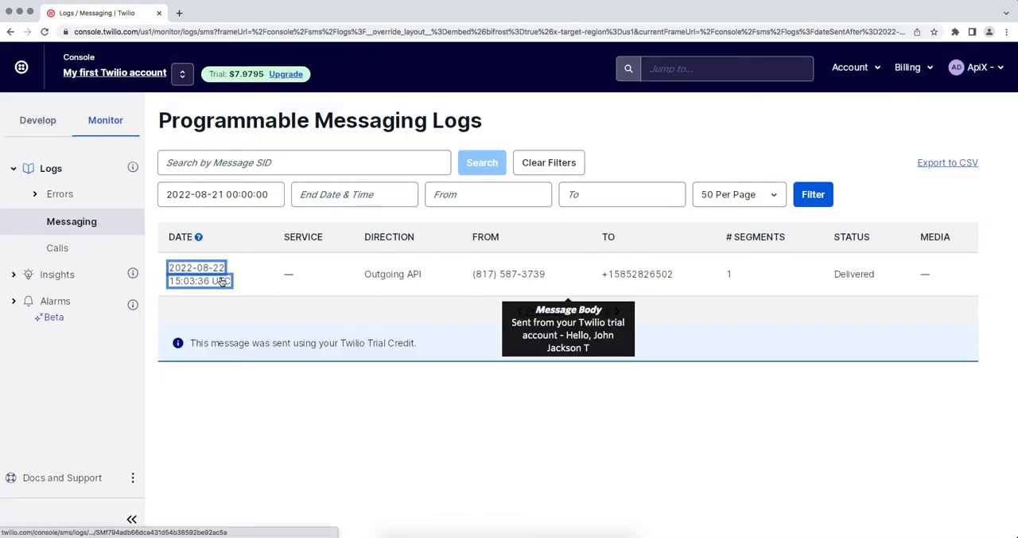
click(221, 278)
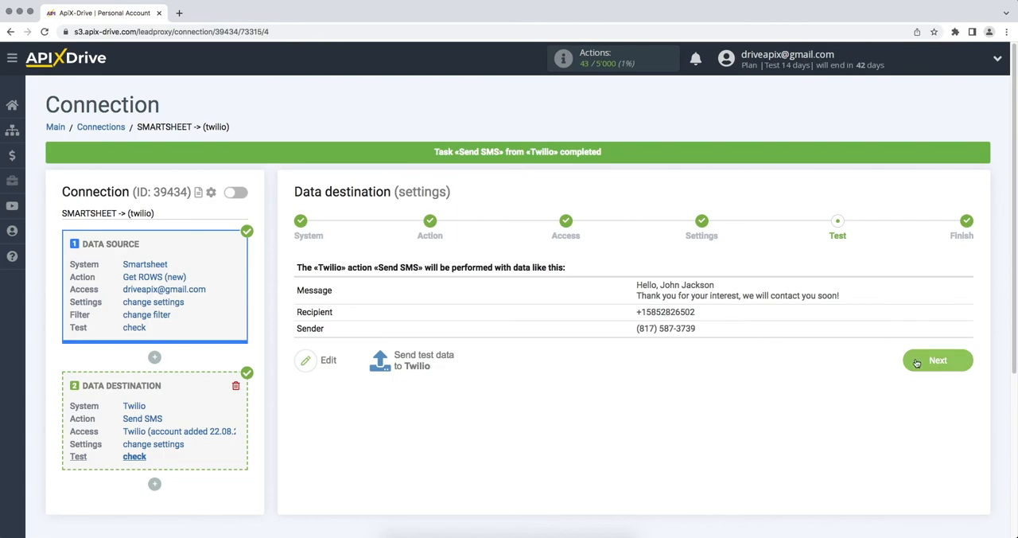
Step: Finish the data destination setup with auto-update enabled and set the SMARTSHEET -> (twilio) connection's update interval to 5 minutes
click(916, 363)
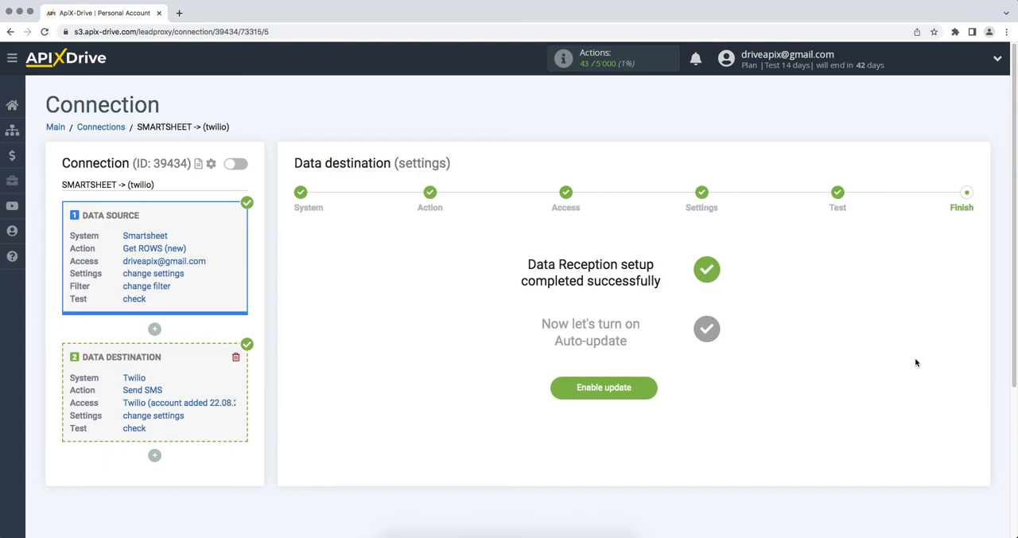
click(611, 389)
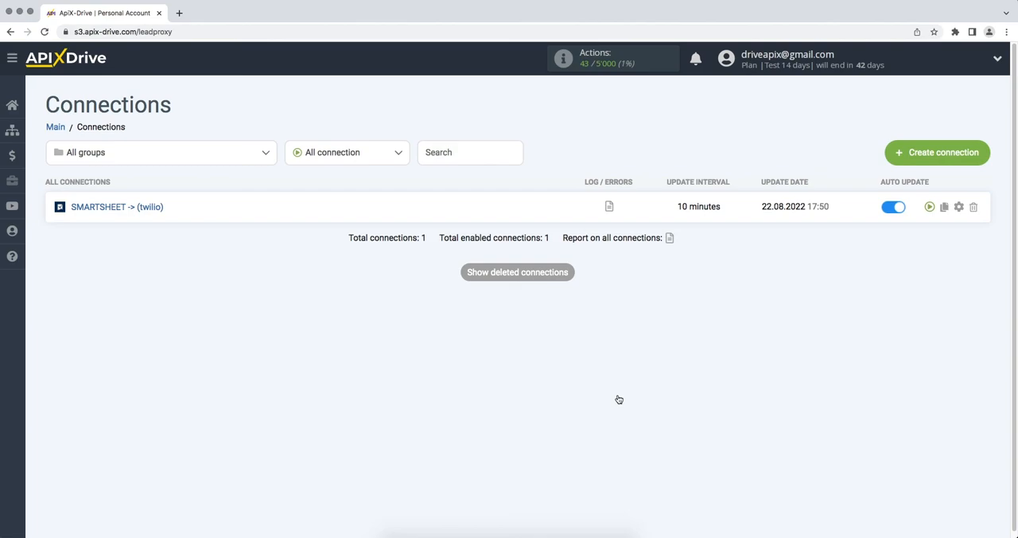
click(959, 206)
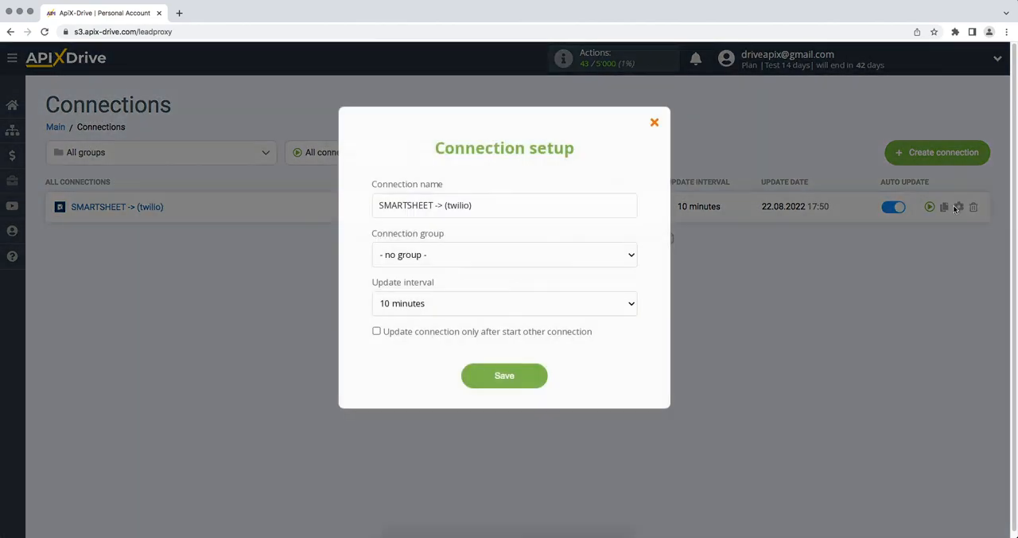
click(629, 306)
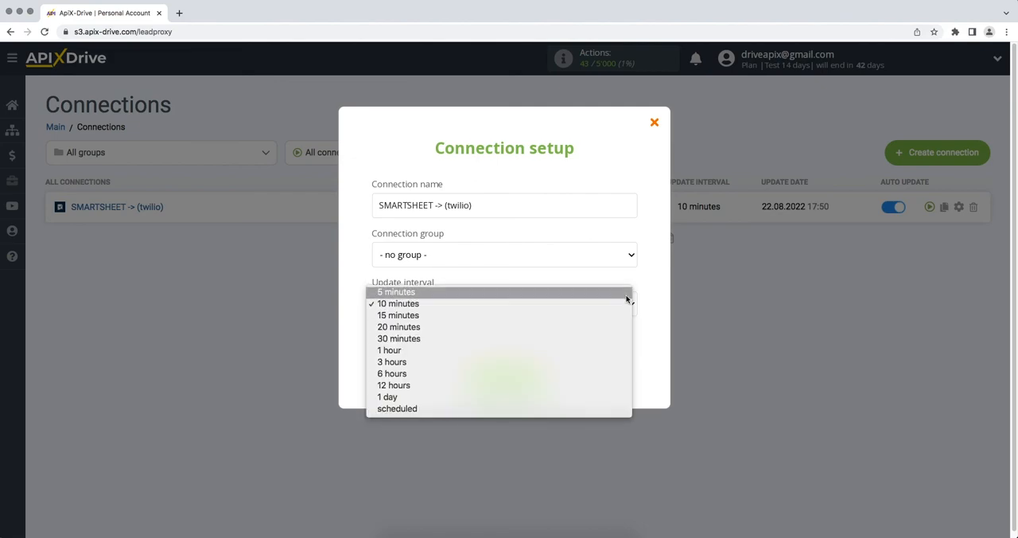
click(621, 293)
click(492, 375)
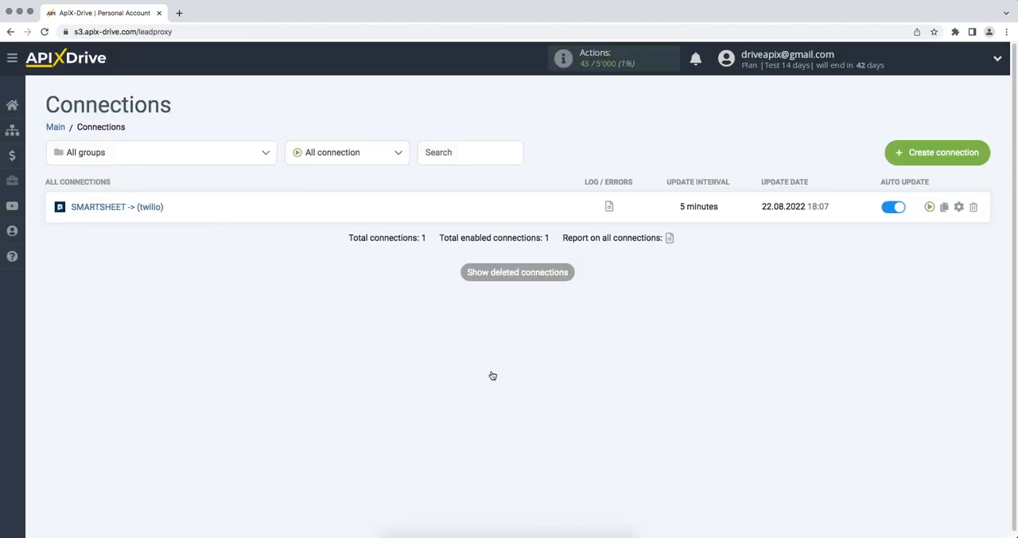